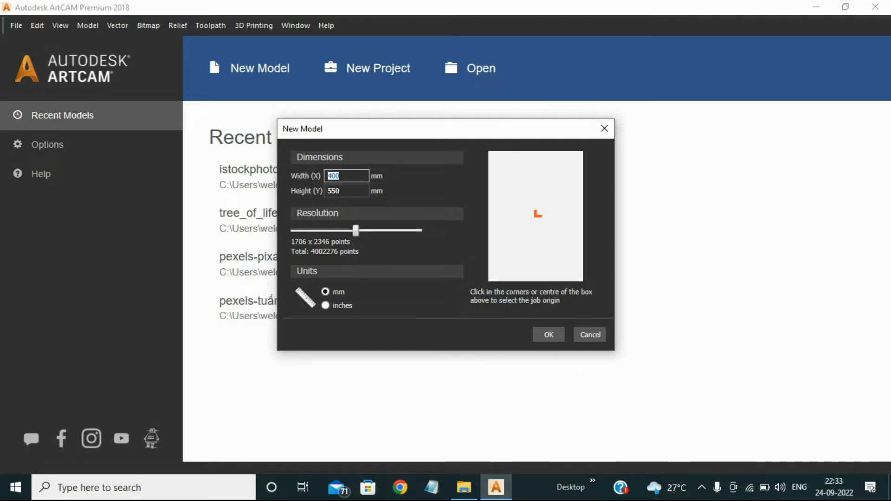
- Create a new model 330 mm wide and 400 mm high
{"action": "left_click", "coordinate": [464, 487]}
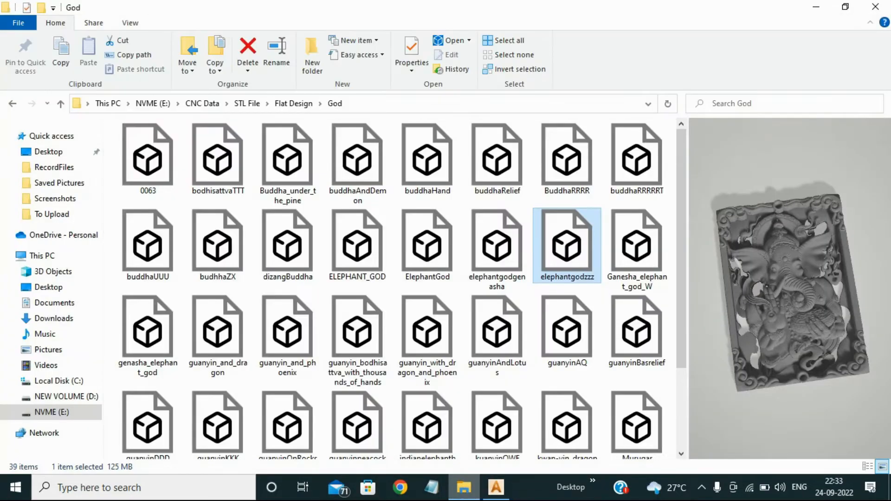
{"action": "key", "text": "alt+Tab"}
{"action": "type", "text": "350"}
{"action": "key", "text": "Tab"}
{"action": "type", "text": "400"}
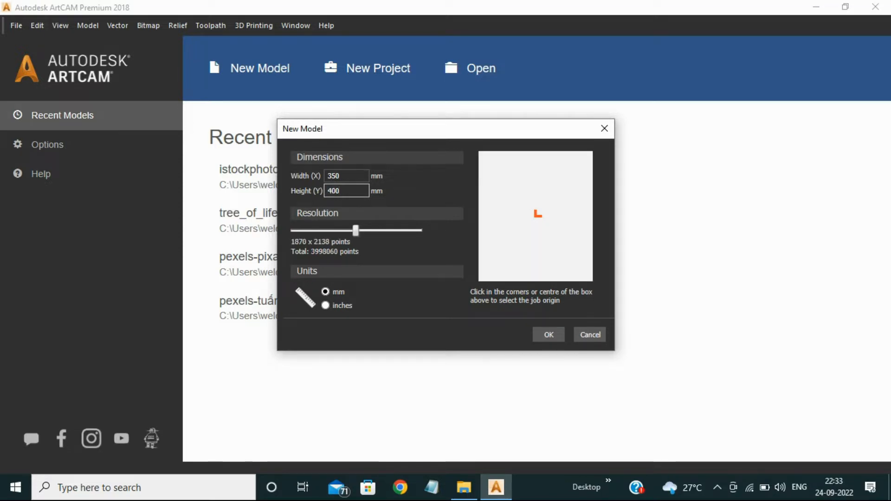
{"action": "key", "text": "BackSpace"}
{"action": "key", "text": "BackSpace"}
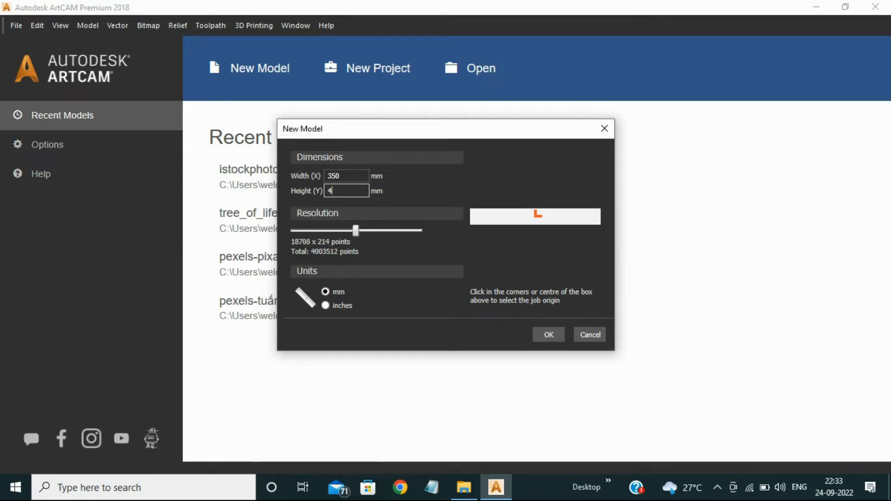
{"action": "type", "text": "00"}
{"action": "key", "text": "shift+Tab"}
{"action": "type", "text": "330"}
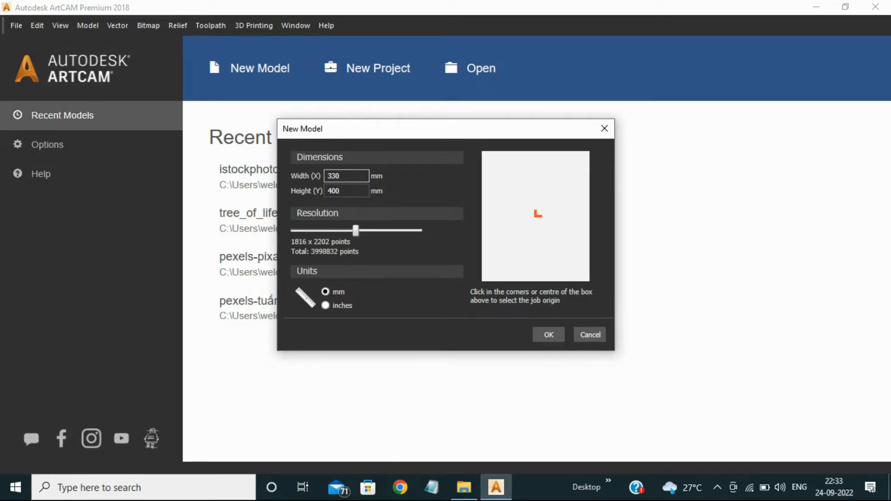
{"action": "key", "text": "Return"}
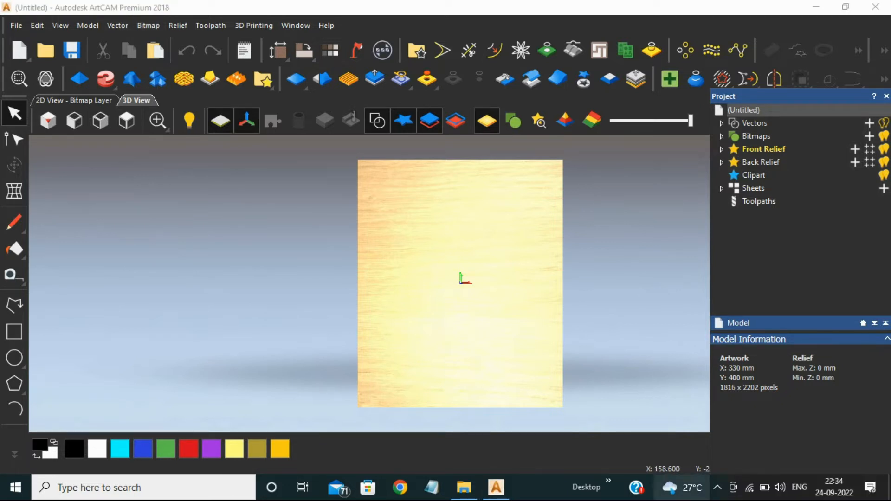
{"action": "left_click", "coordinate": [718, 488]}
{"action": "left_click", "coordinate": [717, 487]}
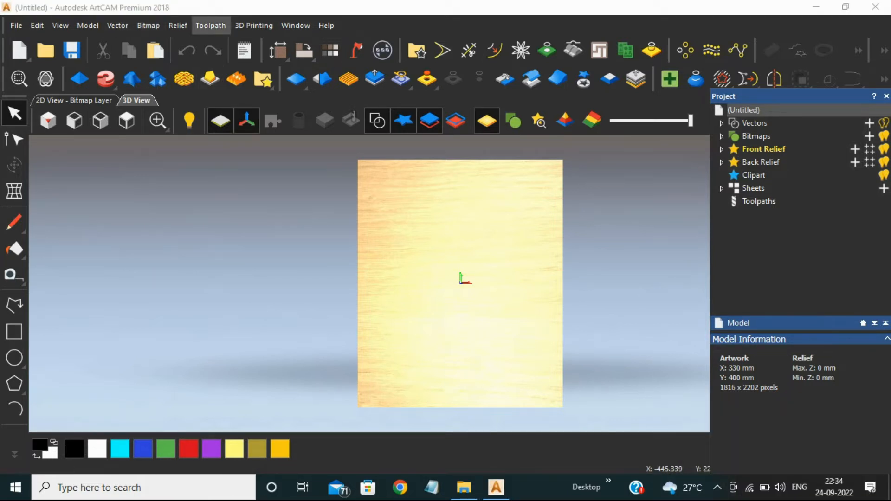
- Import the elephantgodzzz 3D model from the God folder inside Flat Design into the relief
{"action": "left_click", "coordinate": [178, 25]}
{"action": "mouse_move", "coordinate": [233, 45]}
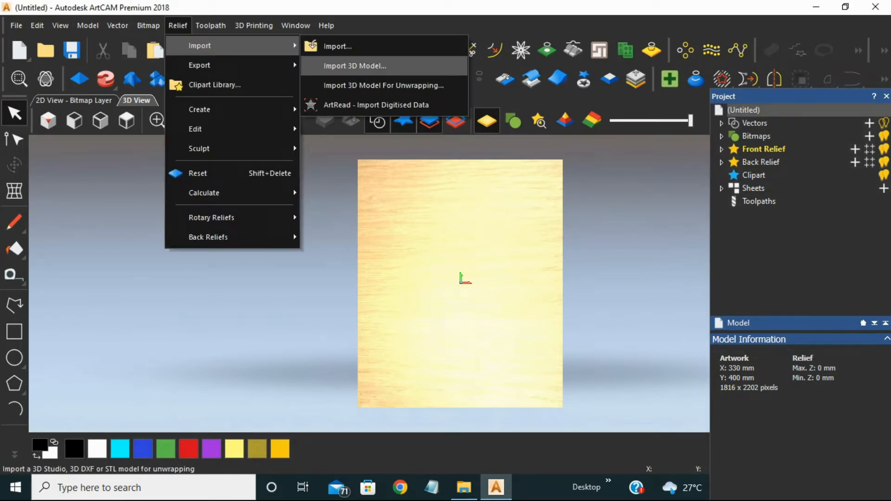
{"action": "left_click", "coordinate": [355, 66]}
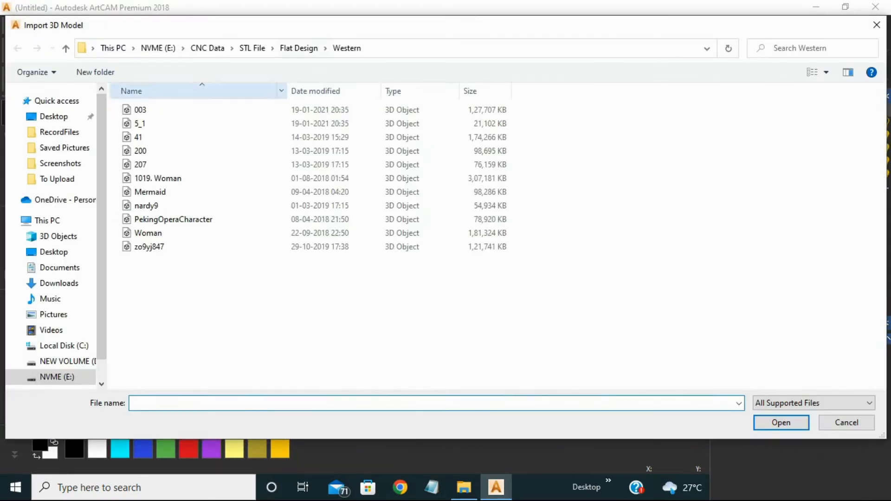
{"action": "left_click", "coordinate": [298, 48]}
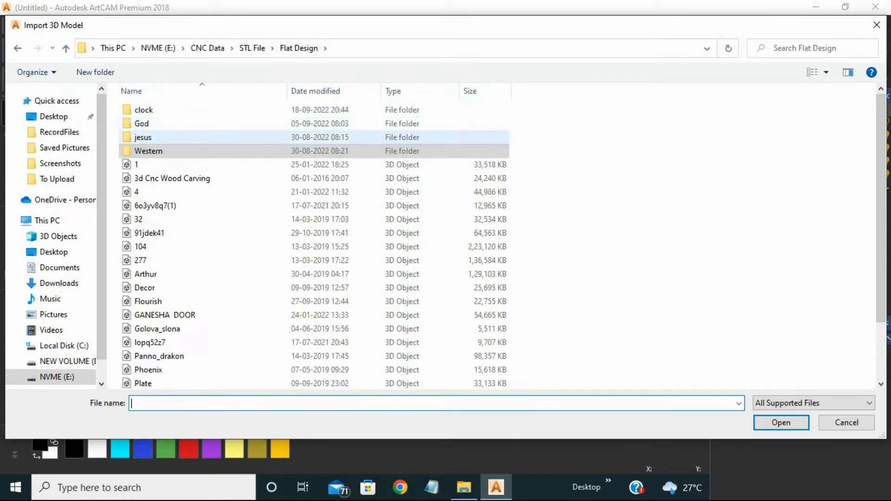
{"action": "double_click", "coordinate": [141, 123]}
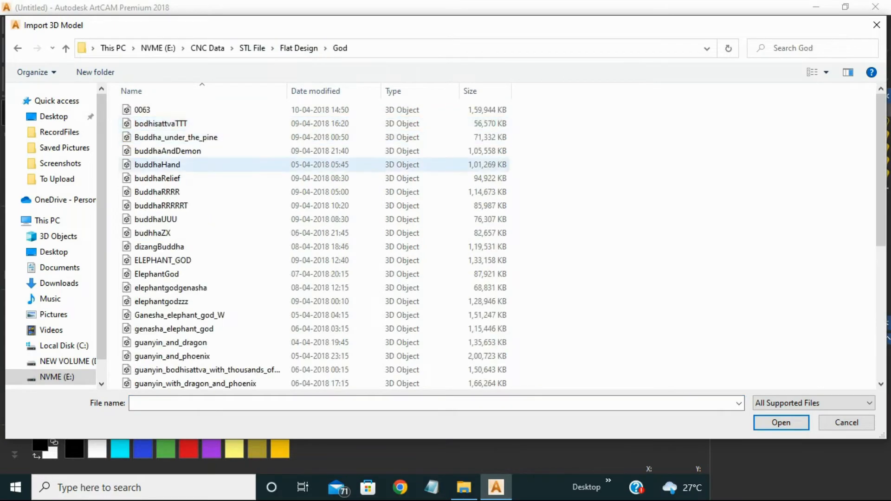
{"action": "double_click", "coordinate": [161, 302]}
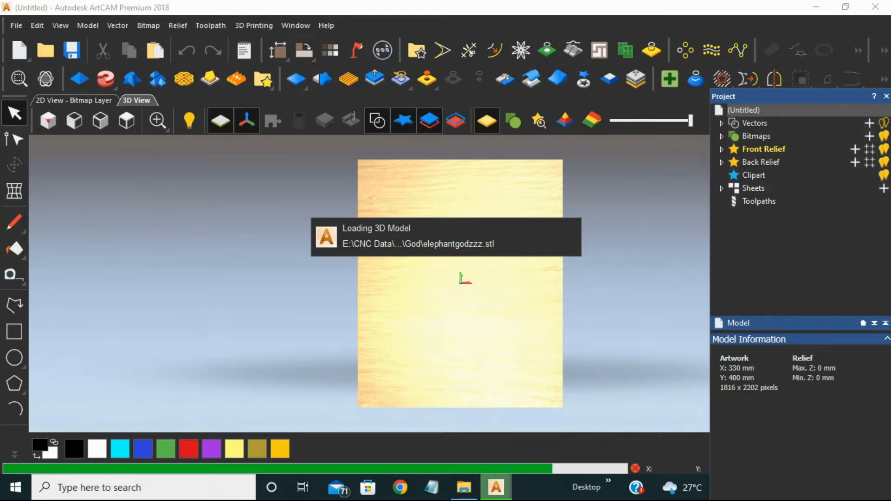
- Move the imported 3D model to X 0 and Y 0 and apply the position
{"action": "left_click_drag", "start_coordinate": [448, 134], "coordinate": [741, 119]}
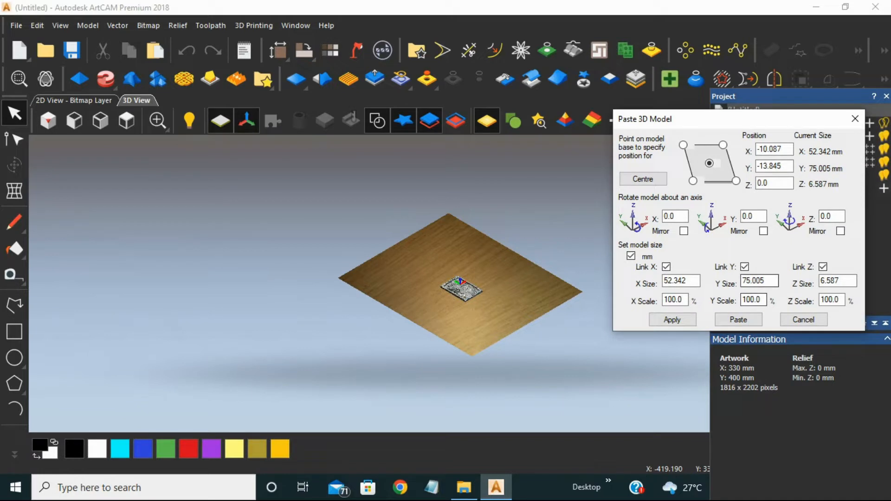
{"action": "left_click_drag", "start_coordinate": [784, 149], "coordinate": [757, 149]}
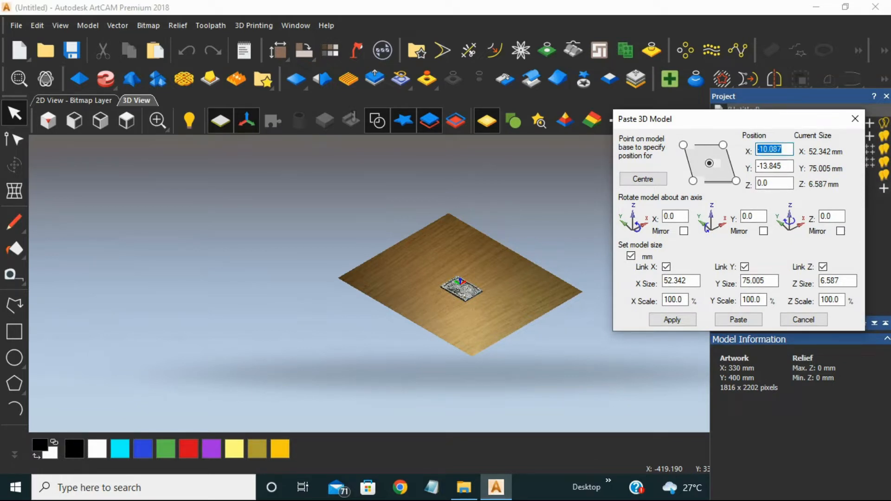
{"action": "type", "text": "0.0"}
{"action": "key", "text": "Tab"}
{"action": "type", "text": "0"}
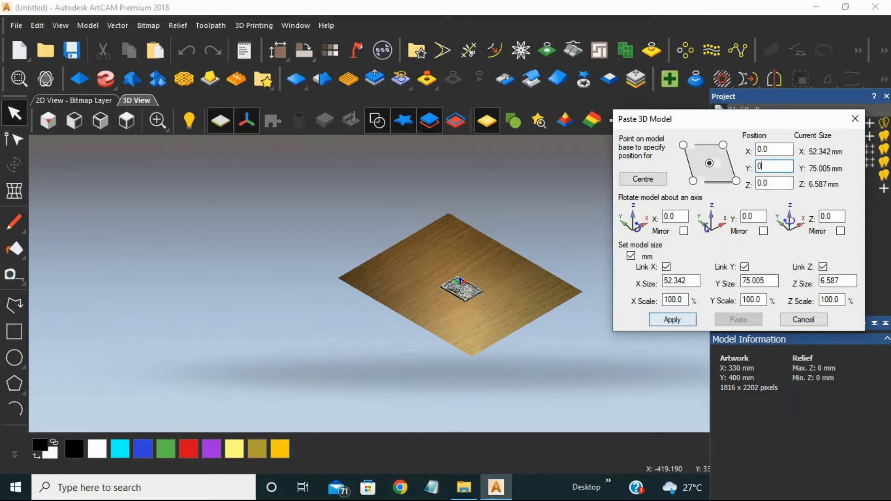
{"action": "left_click", "coordinate": [673, 319]}
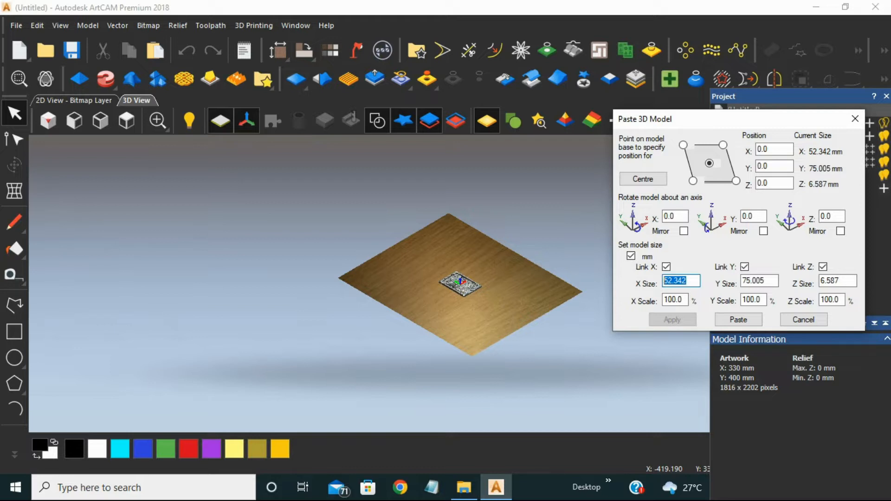
- Scale the imported model proportionally to a Y size of 400 mm, keeping the X, Y and Z sizes linked
{"action": "type", "text": "330"}
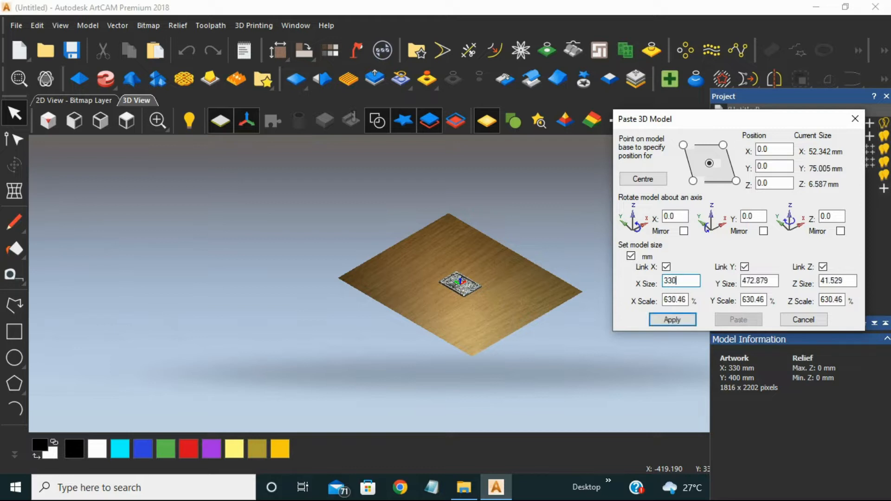
{"action": "double_click", "coordinate": [760, 281]}
{"action": "type", "text": "400"}
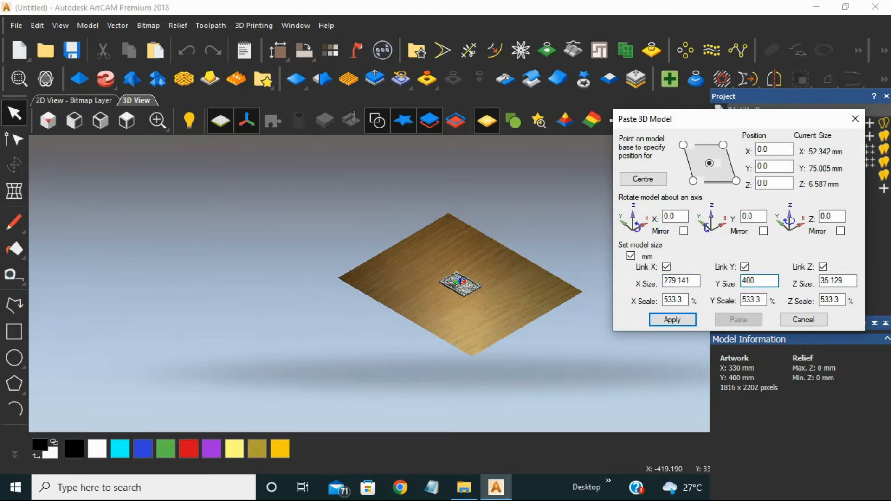
{"action": "key", "text": "Return"}
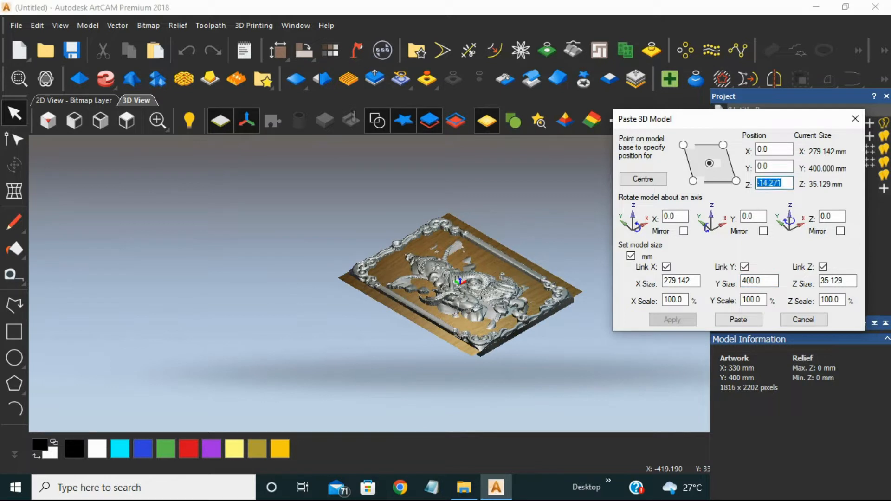
- Set the imported model's Z position to 0, paste it into the relief and close the paste settings
{"action": "type", "text": "0.0"}
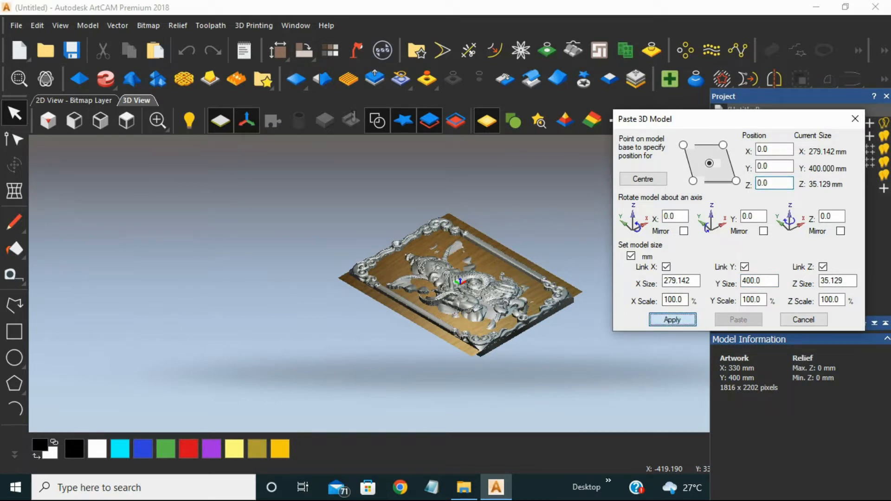
{"action": "key", "text": "Return"}
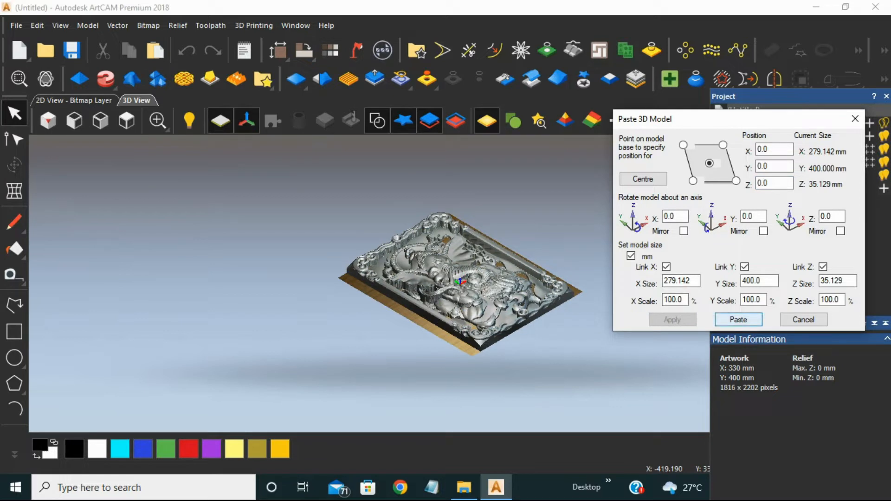
{"action": "left_click", "coordinate": [738, 320]}
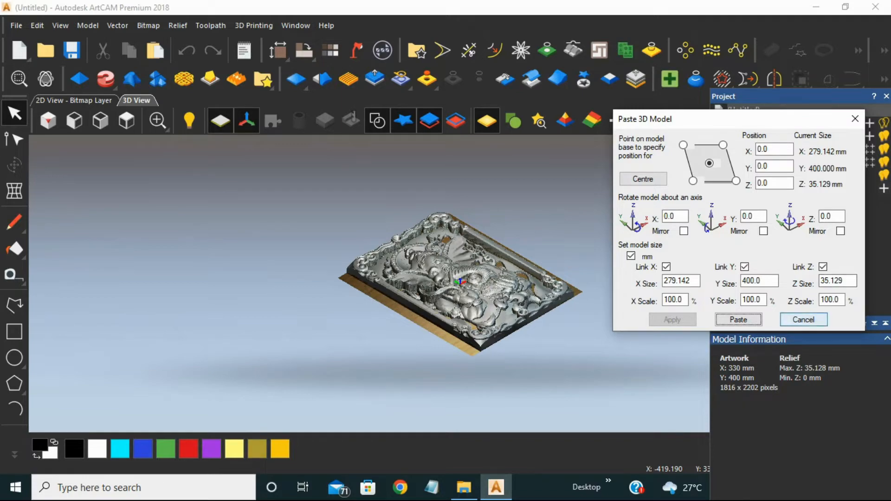
{"action": "left_click", "coordinate": [804, 320]}
- Examine the pasted elephant god relief up close from an angle and from directly above
{"action": "scroll", "coordinate": [421, 273], "scroll_direction": "up", "scroll_amount": 4}
{"action": "left_click_drag", "start_coordinate": [536, 295], "coordinate": [413, 337]}
{"action": "scroll", "coordinate": [454, 297], "scroll_direction": "down", "scroll_amount": 5}
{"action": "left_click_drag", "start_coordinate": [524, 302], "coordinate": [547, 341]}
{"action": "left_click", "coordinate": [127, 121]}
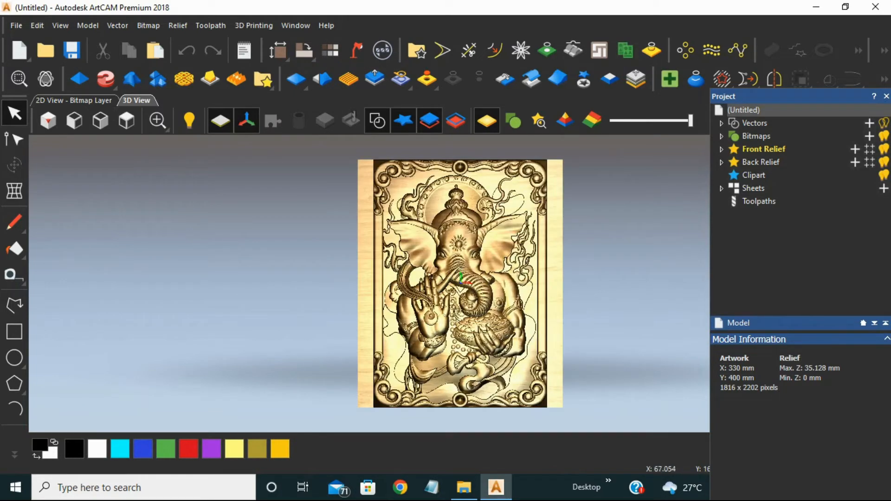
{"action": "scroll", "coordinate": [445, 278], "scroll_direction": "up", "scroll_amount": 3}
{"action": "scroll", "coordinate": [446, 278], "scroll_direction": "down", "scroll_amount": 4}
{"action": "scroll", "coordinate": [379, 283], "scroll_direction": "up", "scroll_amount": 2}
- Start a Machine Relief toolpath and choose the 8 mm Dia 3 mm Nose Tapper Bit as finishing tool
{"action": "left_click", "coordinate": [759, 201]}
{"action": "scroll", "coordinate": [789, 390], "scroll_direction": "down", "scroll_amount": 1}
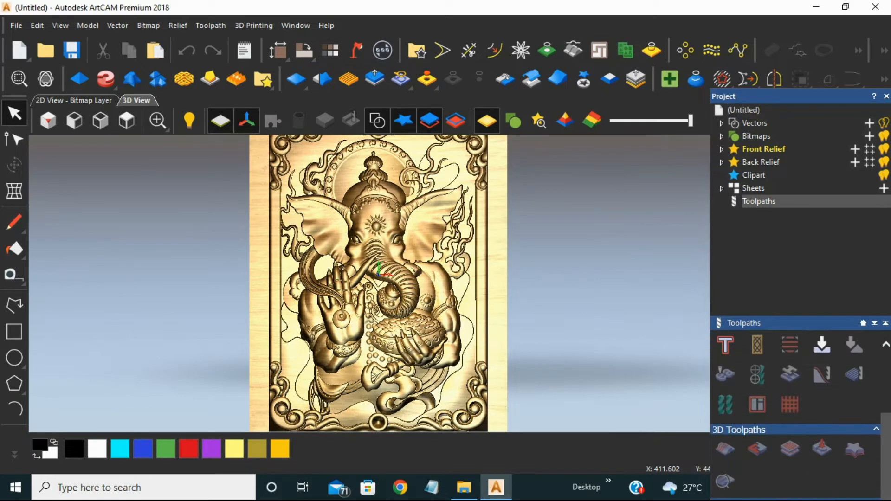
{"action": "left_click", "coordinate": [725, 449]}
{"action": "left_click_drag", "start_coordinate": [267, 40], "coordinate": [730, 71]}
{"action": "left_click", "coordinate": [738, 172]}
{"action": "scroll", "coordinate": [341, 240], "scroll_direction": "down", "scroll_amount": 11}
{"action": "scroll", "coordinate": [342, 240], "scroll_direction": "up", "scroll_amount": 1}
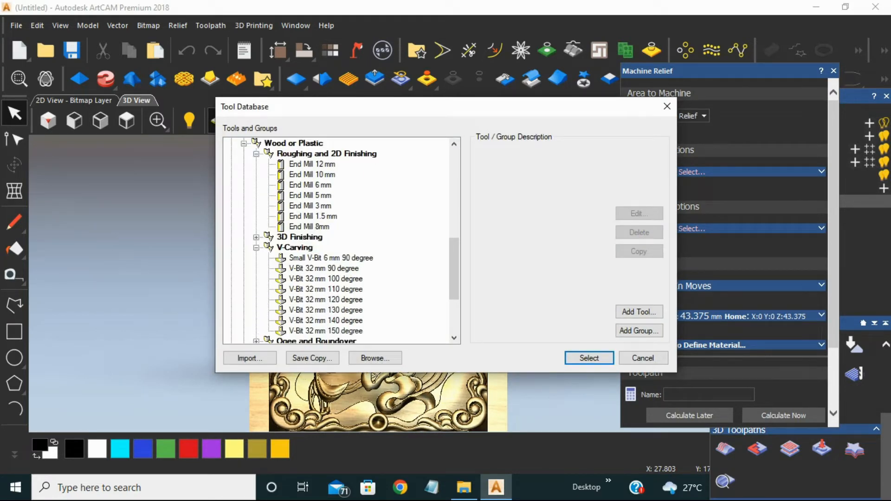
{"action": "scroll", "coordinate": [341, 241], "scroll_direction": "down", "scroll_amount": 3}
{"action": "left_click", "coordinate": [339, 279]}
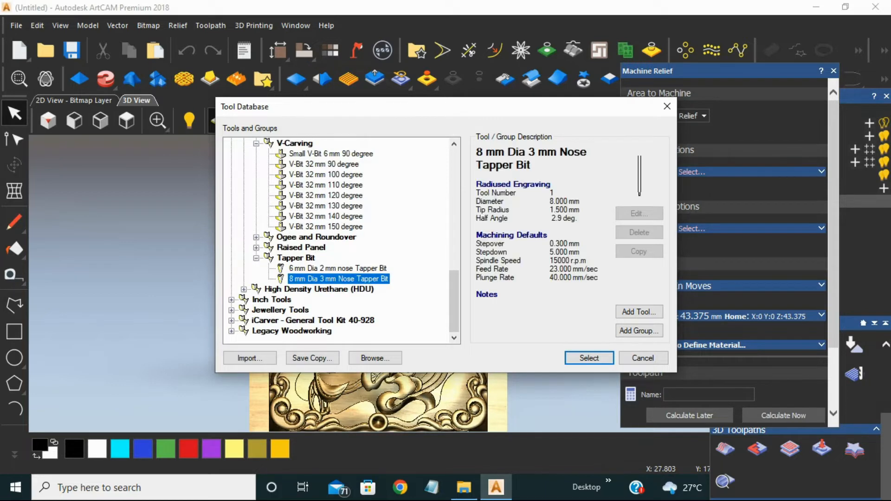
{"action": "left_click", "coordinate": [589, 358]}
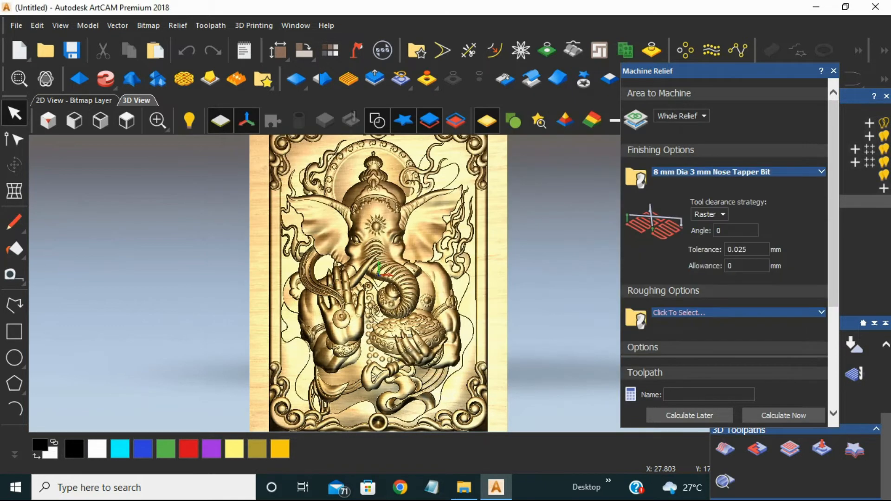
- Choose the End Mill 6 mm from the wood or plastic tools as the roughing tool
{"action": "scroll", "coordinate": [724, 223], "scroll_direction": "down", "scroll_amount": 2}
{"action": "left_click", "coordinate": [738, 208]}
{"action": "scroll", "coordinate": [341, 240], "scroll_direction": "down", "scroll_amount": 7}
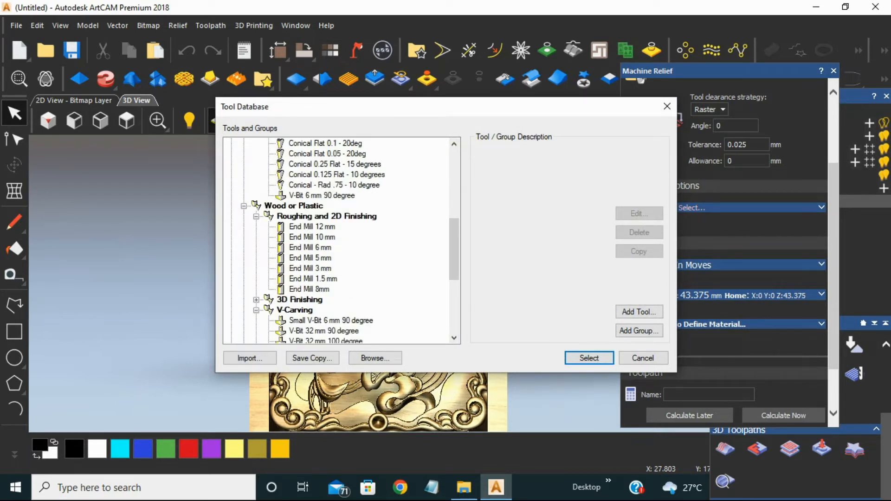
{"action": "left_click", "coordinate": [310, 247]}
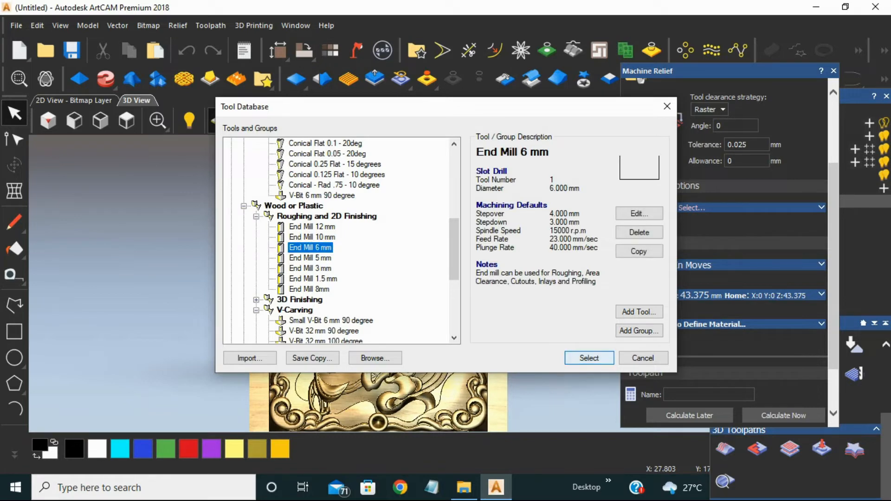
{"action": "key", "text": "Return"}
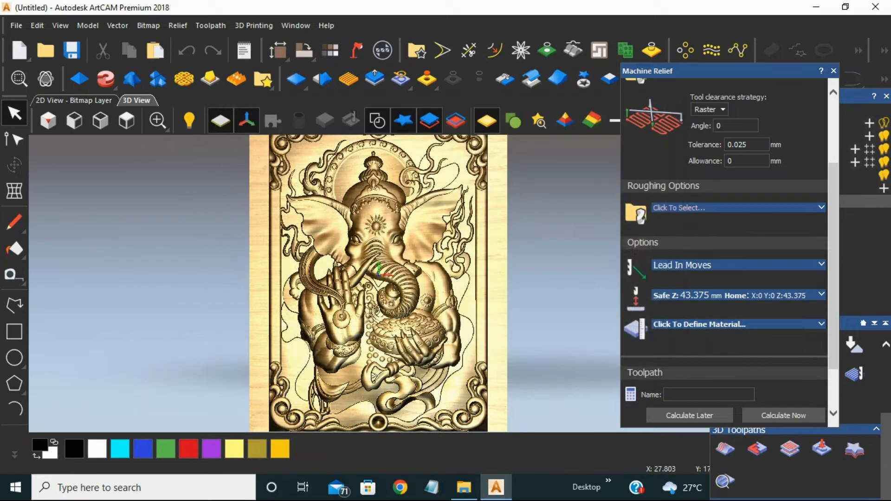
- Define the material with a thickness of 35.128 mm, calculate the Machine Relief toolpath and close its settings
{"action": "scroll", "coordinate": [725, 232], "scroll_direction": "down", "scroll_amount": 5}
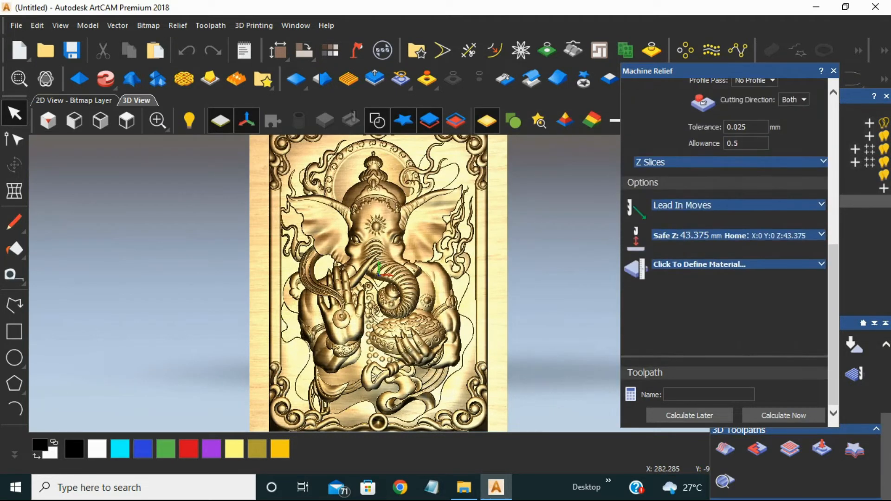
{"action": "left_click", "coordinate": [699, 265]}
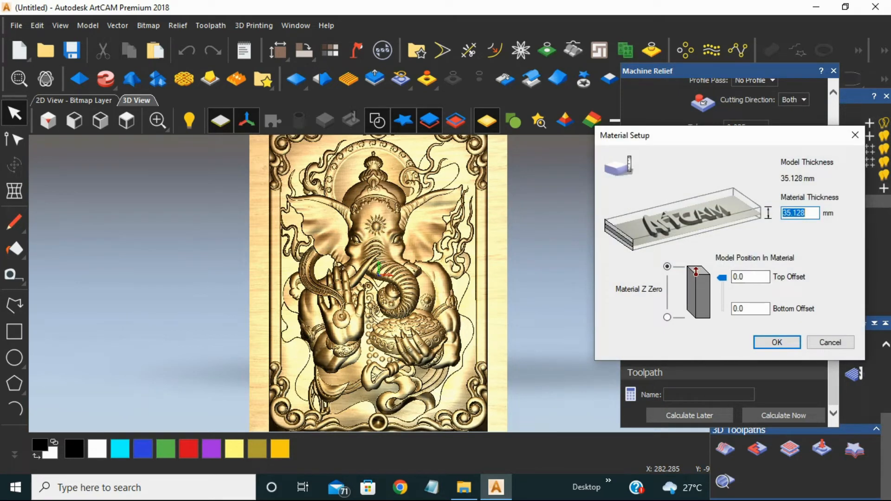
{"action": "left_click", "coordinate": [777, 342]}
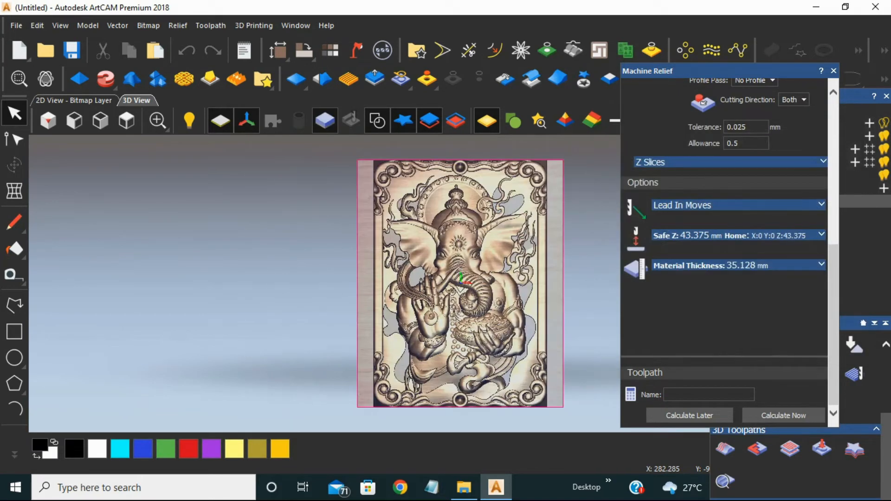
{"action": "left_click", "coordinate": [784, 415]}
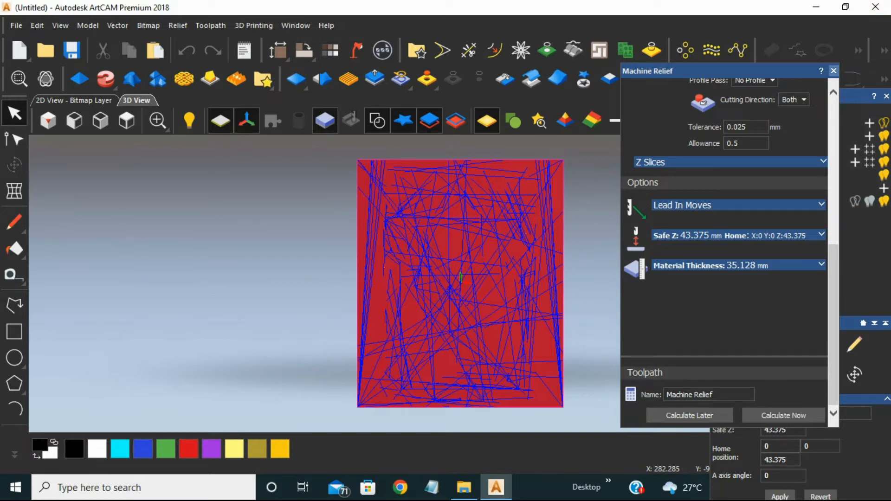
{"action": "left_click", "coordinate": [834, 71]}
- Simulate the Machine Relief toolpath on the whole model at standard resolution, played at fast speed
{"action": "left_click", "coordinate": [790, 375]}
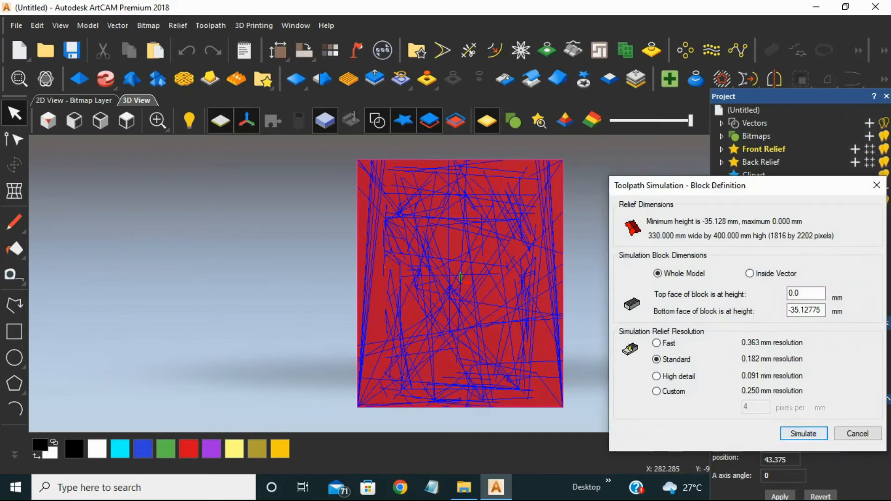
{"action": "left_click", "coordinate": [804, 434]}
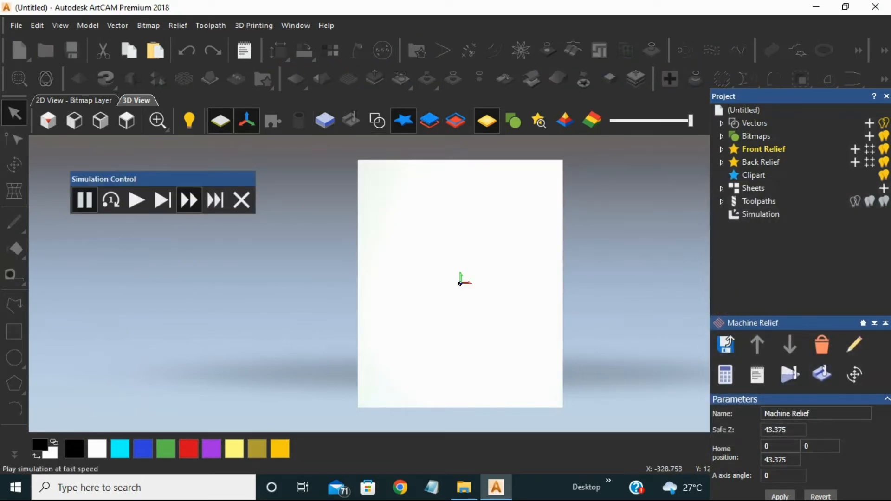
{"action": "left_click", "coordinate": [189, 200]}
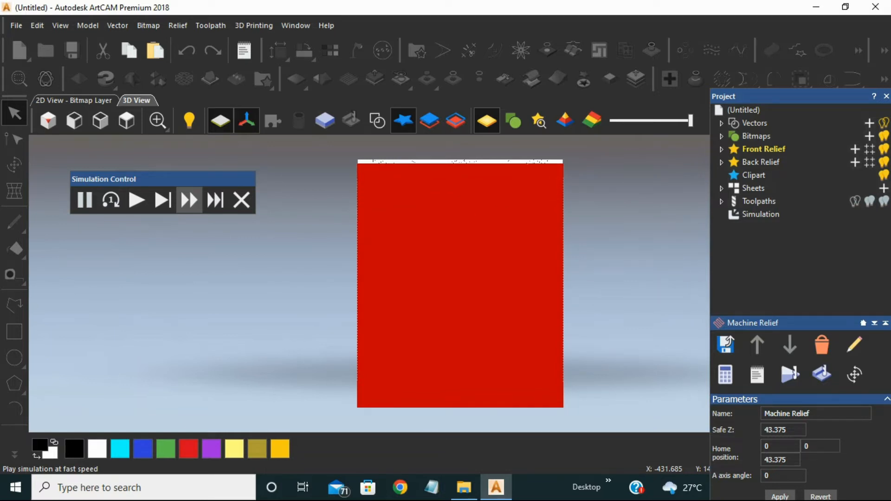
- Set the simulation's rendering material to Beech (H) and apply it
{"action": "left_click", "coordinate": [761, 214]}
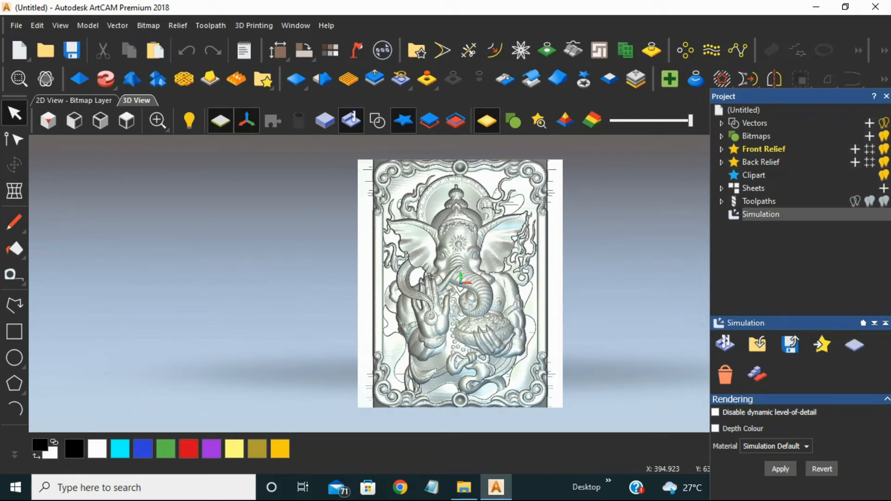
{"action": "left_click", "coordinate": [775, 447]}
{"action": "scroll", "coordinate": [770, 404], "scroll_direction": "down", "scroll_amount": 2}
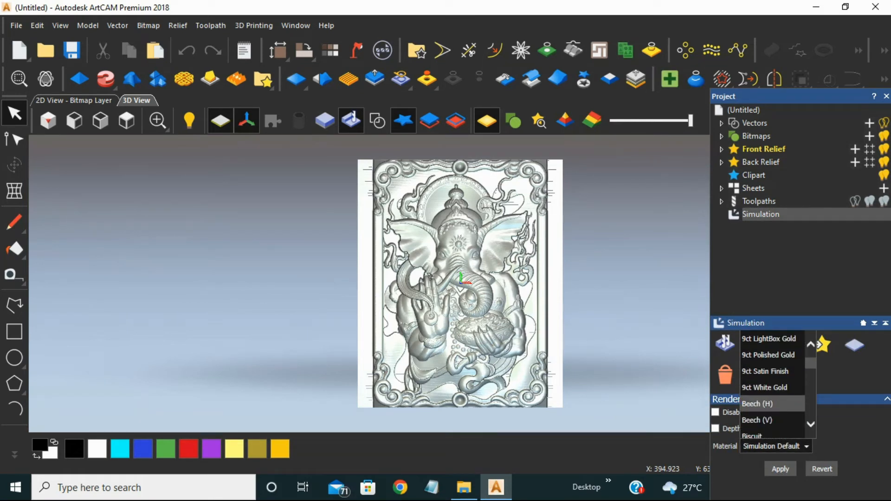
{"action": "left_click", "coordinate": [771, 404]}
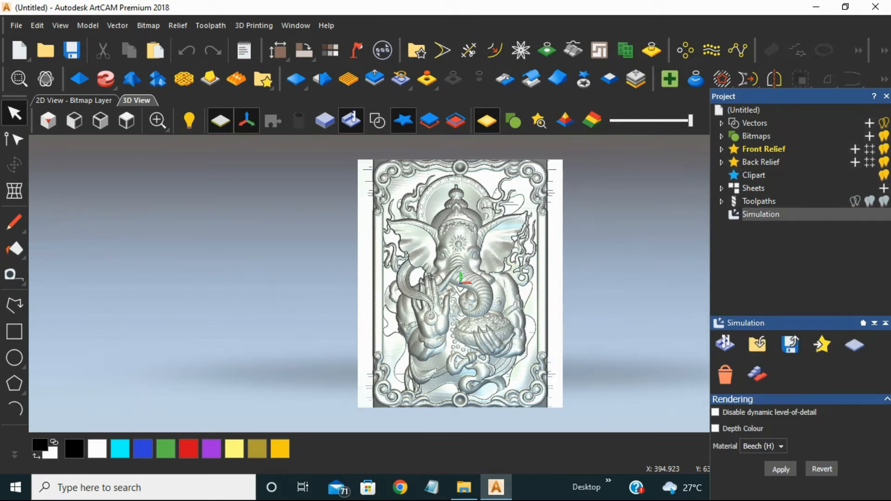
{"action": "left_click", "coordinate": [781, 469]}
- Examine the beech-rendered elephant god simulation up close, from several tilted angles and from directly above
{"action": "scroll", "coordinate": [445, 192], "scroll_direction": "up", "scroll_amount": 5}
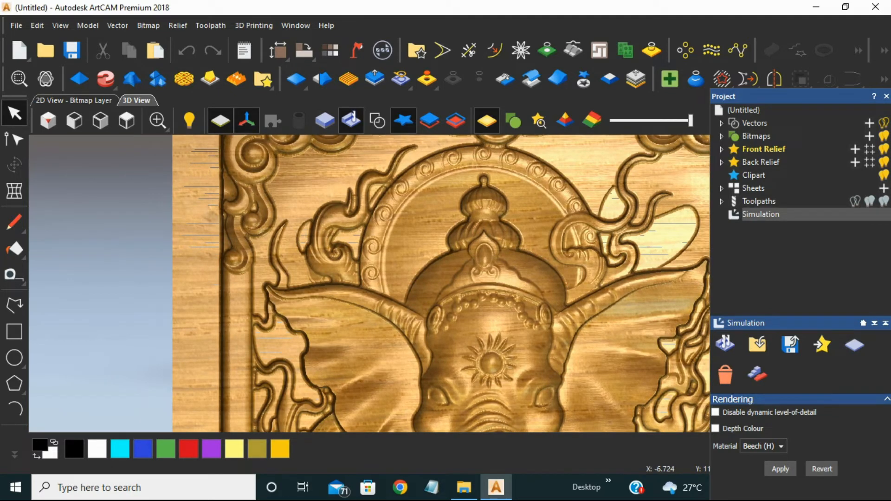
{"action": "scroll", "coordinate": [520, 232], "scroll_direction": "down", "scroll_amount": 4}
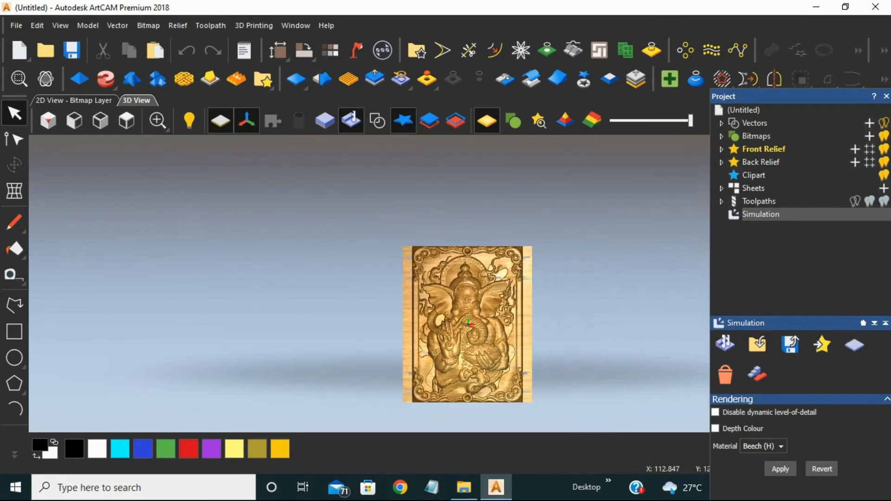
{"action": "scroll", "coordinate": [500, 357], "scroll_direction": "up", "scroll_amount": 4}
{"action": "left_click_drag", "start_coordinate": [427, 288], "coordinate": [425, 253]}
{"action": "scroll", "coordinate": [422, 233], "scroll_direction": "up", "scroll_amount": 8}
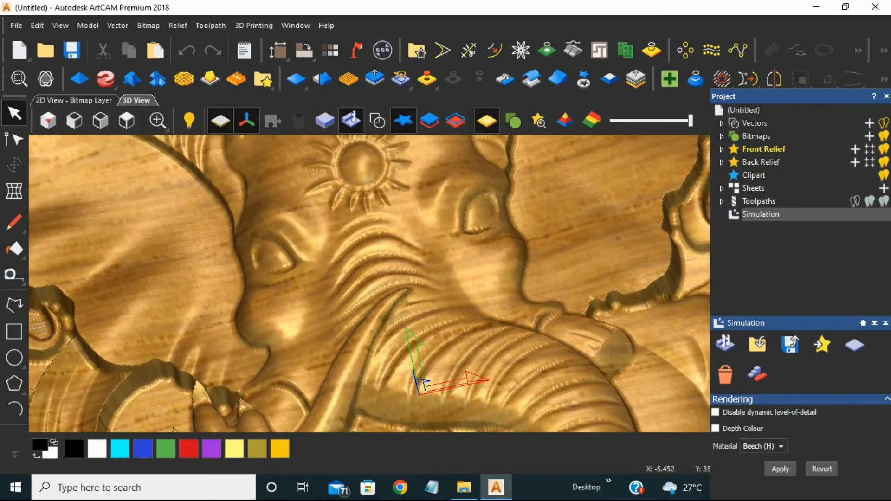
{"action": "scroll", "coordinate": [423, 251], "scroll_direction": "down", "scroll_amount": 6}
{"action": "scroll", "coordinate": [450, 287], "scroll_direction": "down", "scroll_amount": 5}
{"action": "scroll", "coordinate": [478, 204], "scroll_direction": "up", "scroll_amount": 7}
{"action": "left_click_drag", "start_coordinate": [478, 204], "coordinate": [458, 290]}
{"action": "scroll", "coordinate": [454, 294], "scroll_direction": "down", "scroll_amount": 6}
{"action": "scroll", "coordinate": [432, 355], "scroll_direction": "up", "scroll_amount": 6}
{"action": "scroll", "coordinate": [441, 288], "scroll_direction": "down", "scroll_amount": 8}
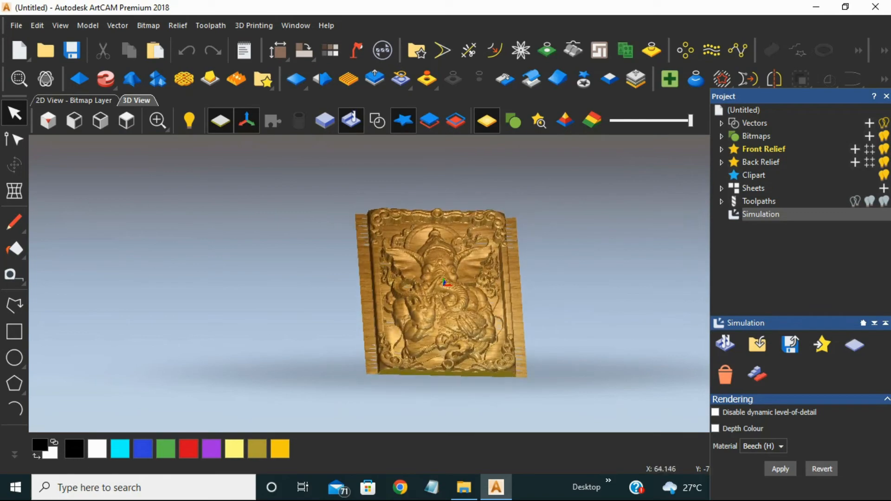
{"action": "left_click_drag", "start_coordinate": [469, 214], "coordinate": [524, 260]}
{"action": "scroll", "coordinate": [415, 289], "scroll_direction": "up", "scroll_amount": 8}
{"action": "left_click_drag", "start_coordinate": [415, 288], "coordinate": [358, 260]}
{"action": "scroll", "coordinate": [455, 269], "scroll_direction": "down", "scroll_amount": 4}
{"action": "scroll", "coordinate": [501, 265], "scroll_direction": "up", "scroll_amount": 5}
{"action": "scroll", "coordinate": [458, 284], "scroll_direction": "down", "scroll_amount": 6}
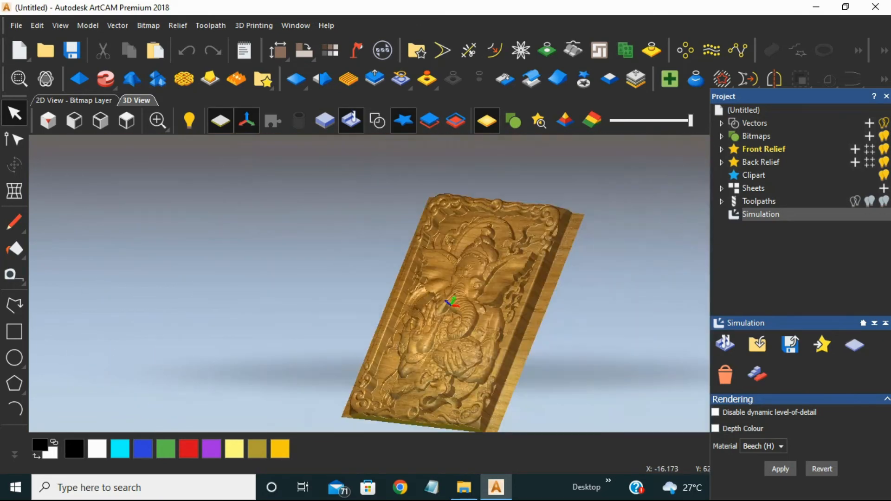
{"action": "left_click_drag", "start_coordinate": [499, 344], "coordinate": [469, 298]}
{"action": "left_click", "coordinate": [126, 121]}
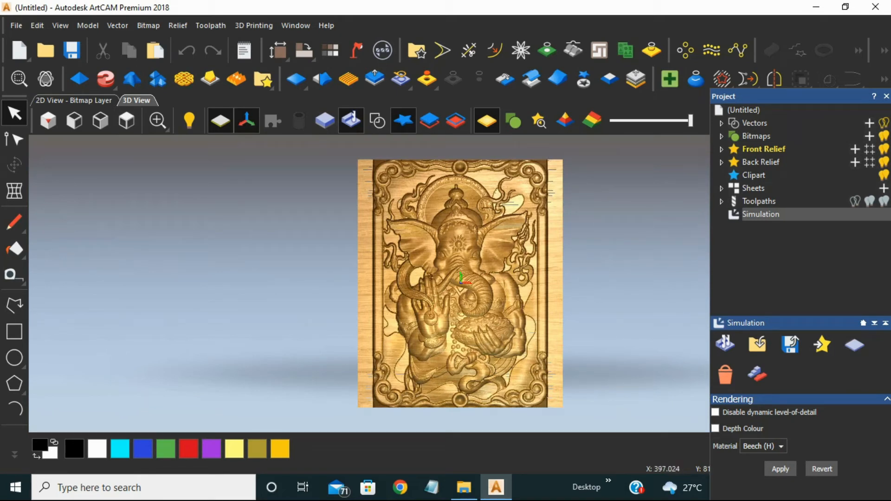
- Save only the End Mill 6 mm Roughing toolpath as a G-Code (mm) file named 1 in the waste folder
{"action": "left_click", "coordinate": [753, 188]}
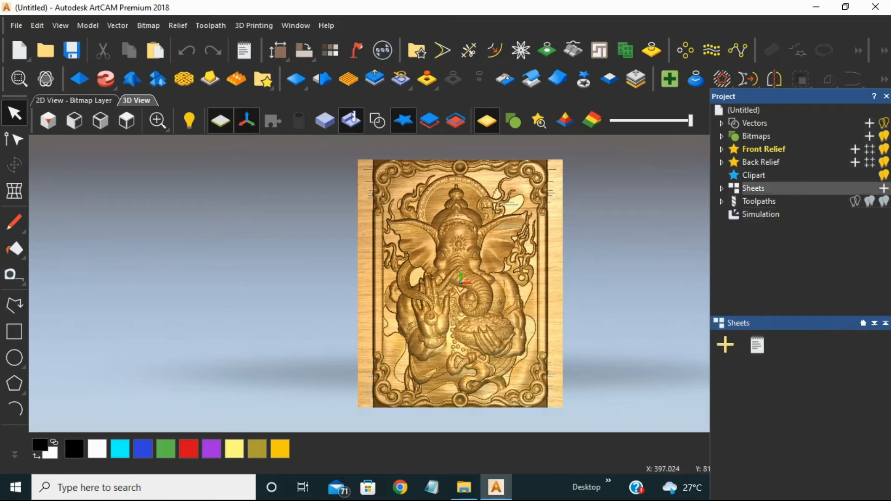
{"action": "left_click", "coordinate": [760, 201]}
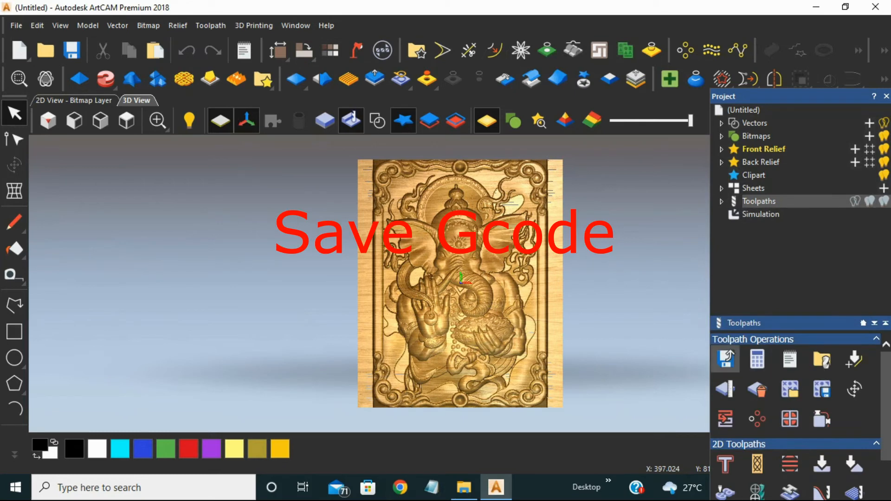
{"action": "left_click", "coordinate": [726, 359]}
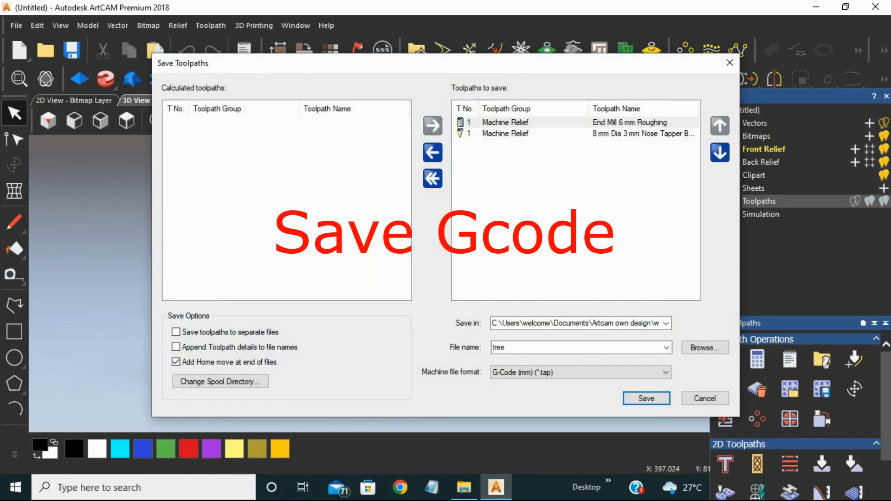
{"action": "left_click", "coordinate": [432, 178]}
{"action": "left_click", "coordinate": [237, 123]}
{"action": "left_click", "coordinate": [433, 126]}
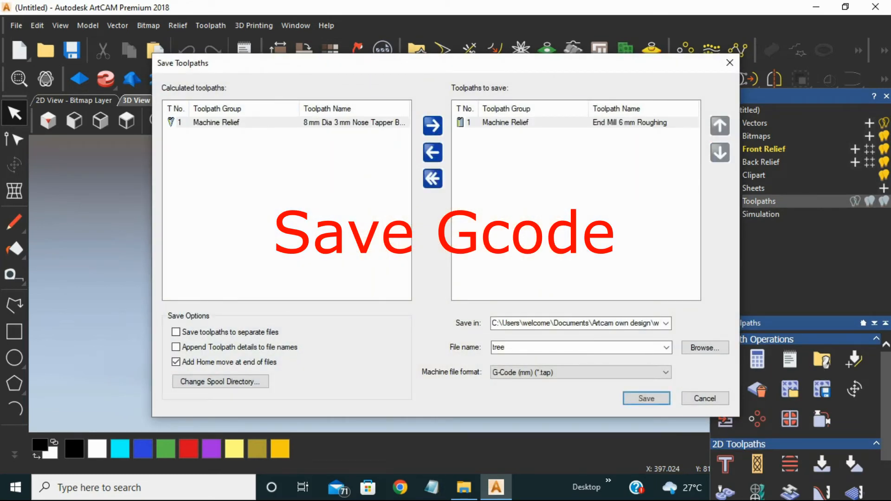
{"action": "double_click", "coordinate": [499, 348]}
{"action": "type", "text": "1"}
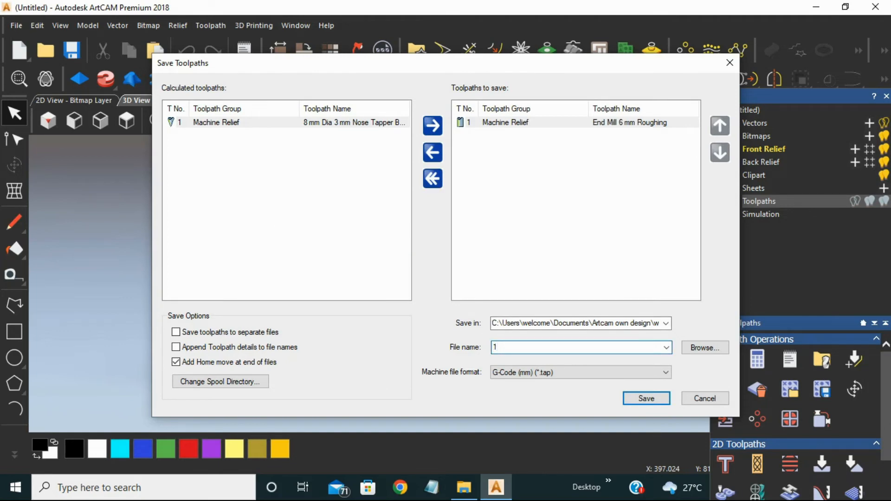
{"action": "left_click", "coordinate": [705, 348]}
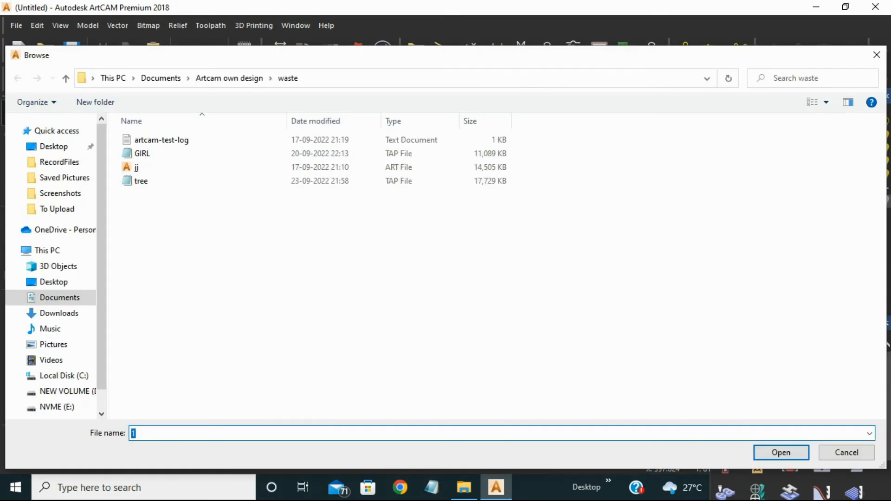
{"action": "left_click", "coordinate": [782, 453]}
{"action": "left_click", "coordinate": [647, 398]}
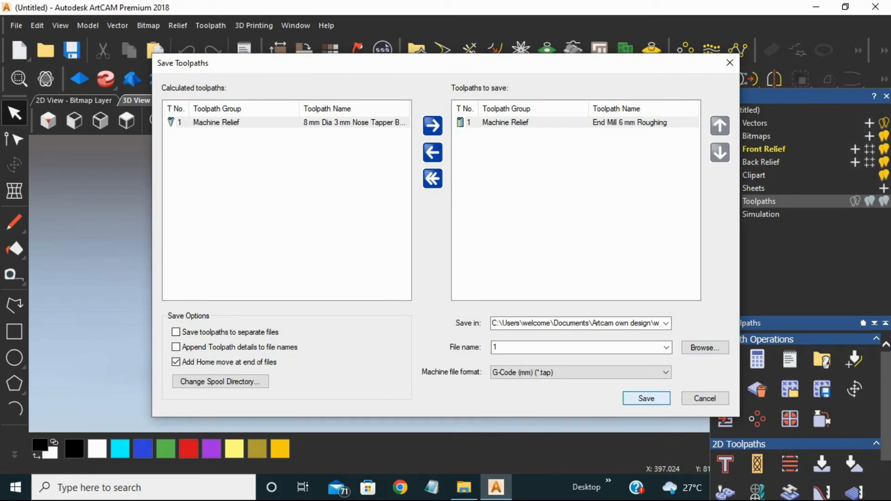
- Save only the 8 mm Dia 3 mm Nose Tapper Bit toolpath as G-Code (mm) file 2 and close the Save Toolpaths dialog
{"action": "left_click", "coordinate": [330, 122]}
{"action": "left_click", "coordinate": [433, 126]}
{"action": "double_click", "coordinate": [495, 348]}
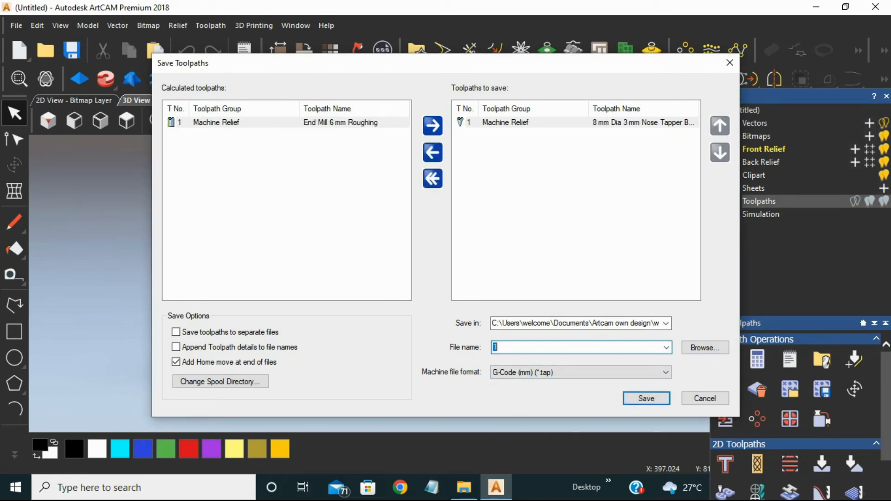
{"action": "type", "text": "2"}
{"action": "left_click", "coordinate": [647, 399]}
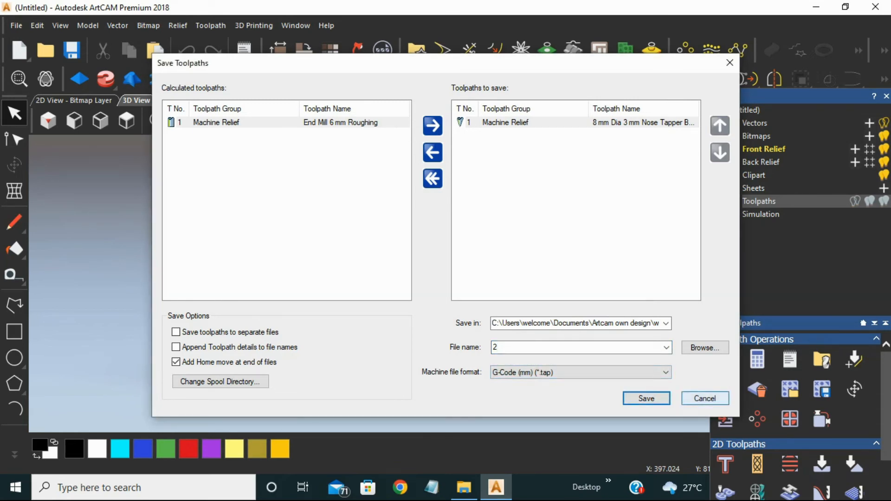
{"action": "left_click", "coordinate": [705, 399]}
{"action": "left_click", "coordinate": [16, 26]}
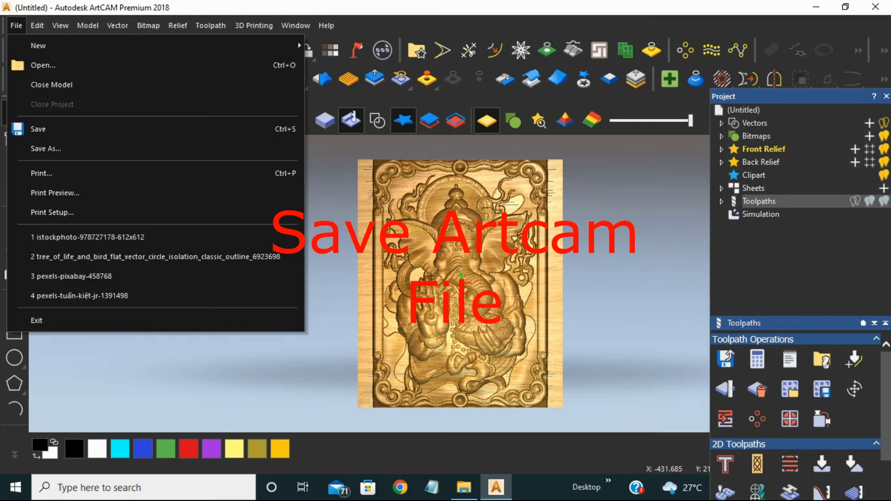
{"action": "left_click", "coordinate": [42, 128]}
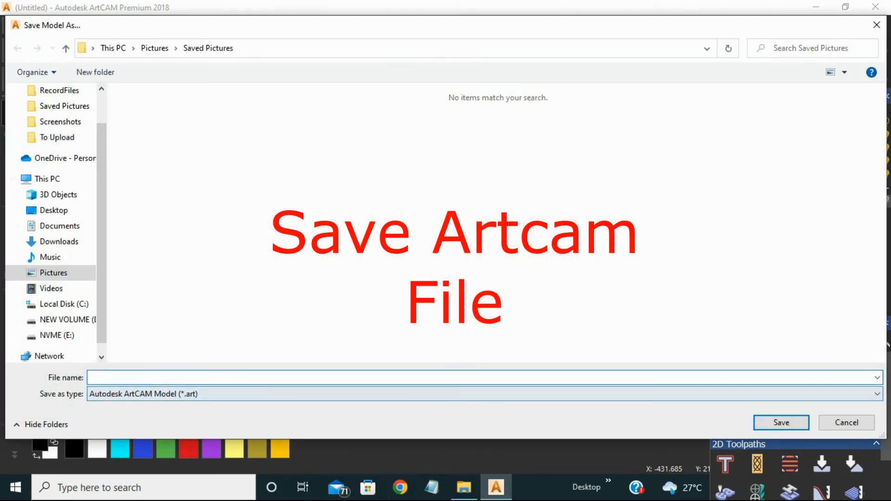
{"action": "type", "text": "1"}
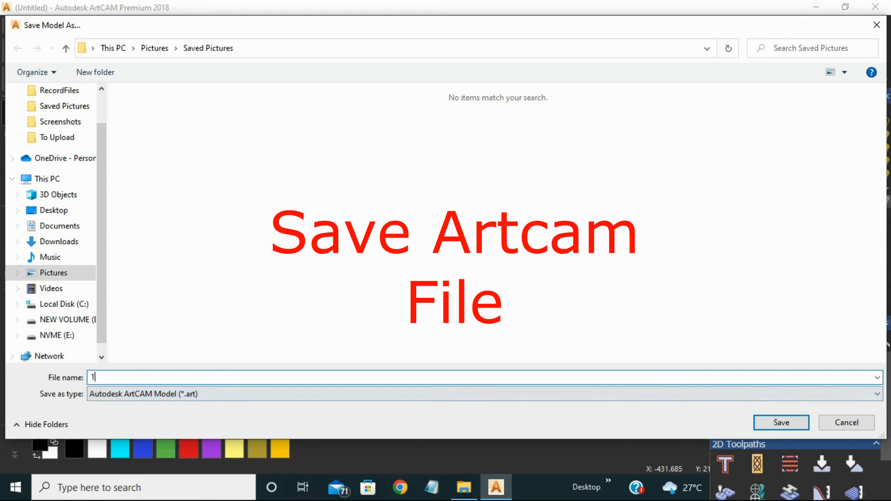
{"action": "left_click", "coordinate": [847, 423]}
- Exit the program, closing the untitled elephant god model
{"action": "left_click", "coordinate": [876, 7]}
{"action": "left_click", "coordinate": [450, 271]}
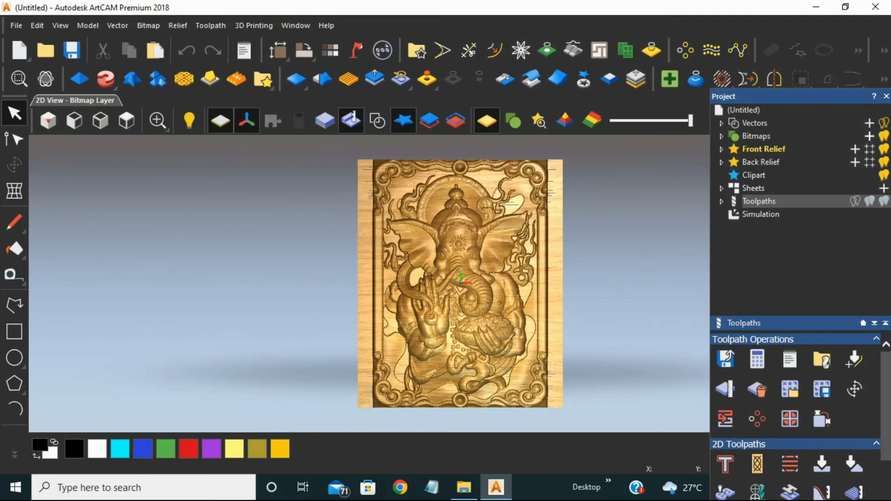